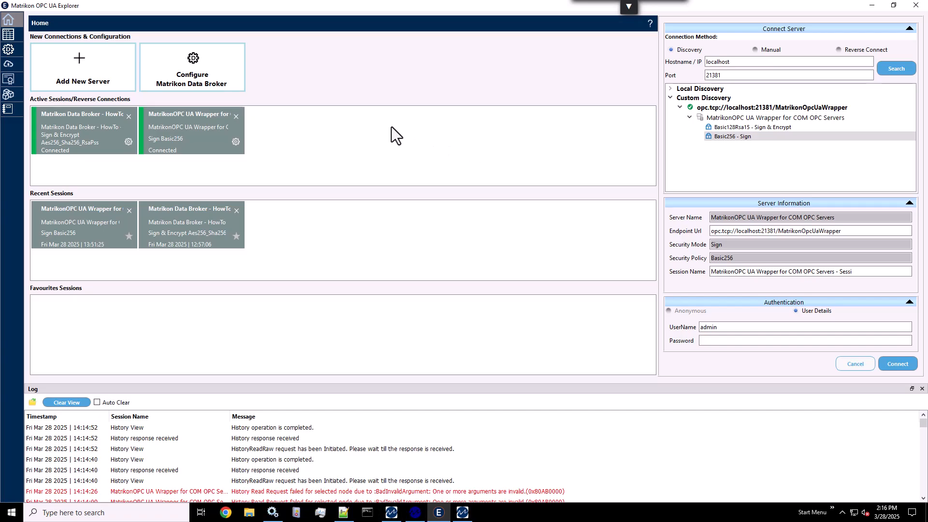
# - Add a UA DataSource named UAT to the Federator Data Sources in the Matrikon Data Broker configuration
pyautogui.click(12, 51)
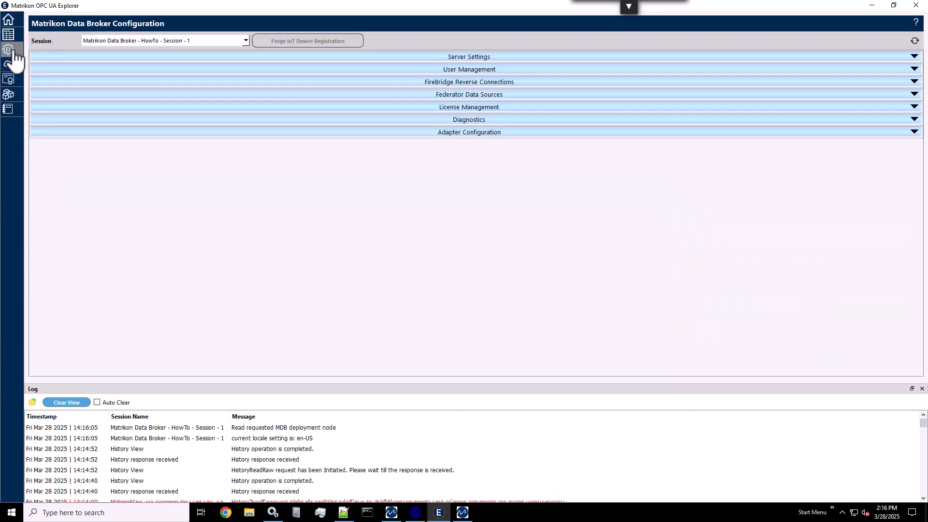
pyautogui.click(474, 96)
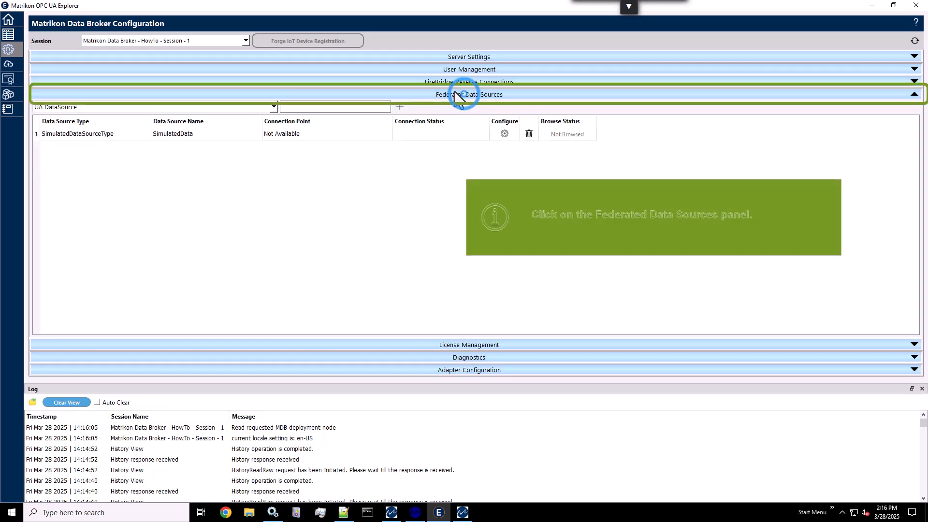
pyautogui.click(365, 109)
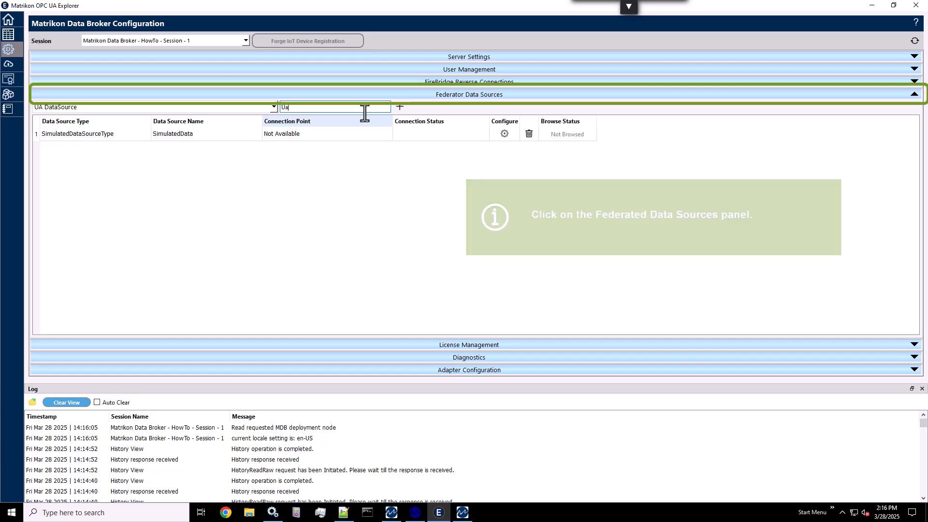
pyautogui.write('U')
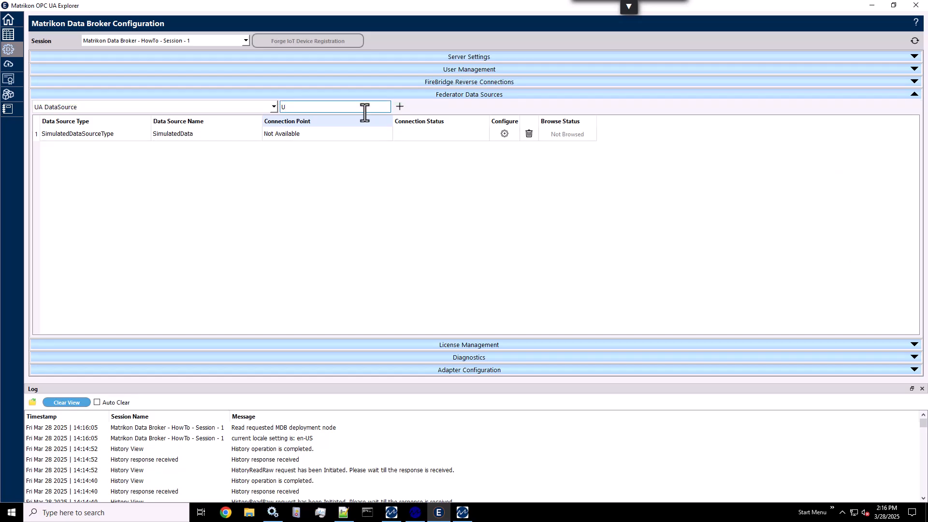
pyautogui.write('AT')
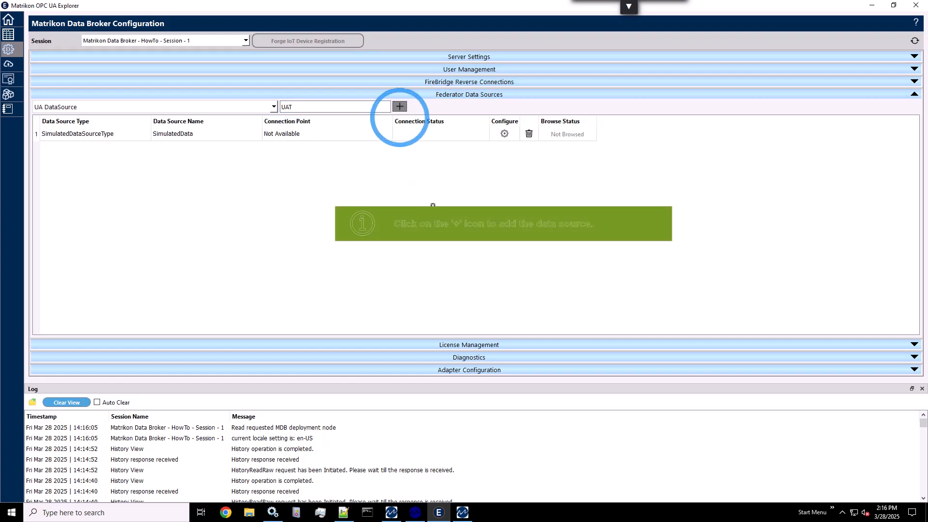
pyautogui.click(399, 106)
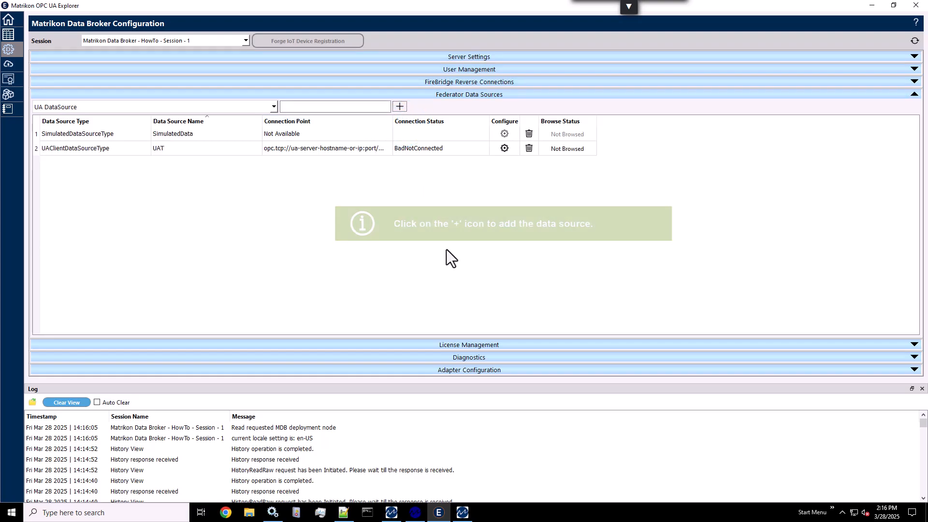
# - Open the UAT data source's configuration and find servers on hostname localhost with port 21381
pyautogui.click(504, 150)
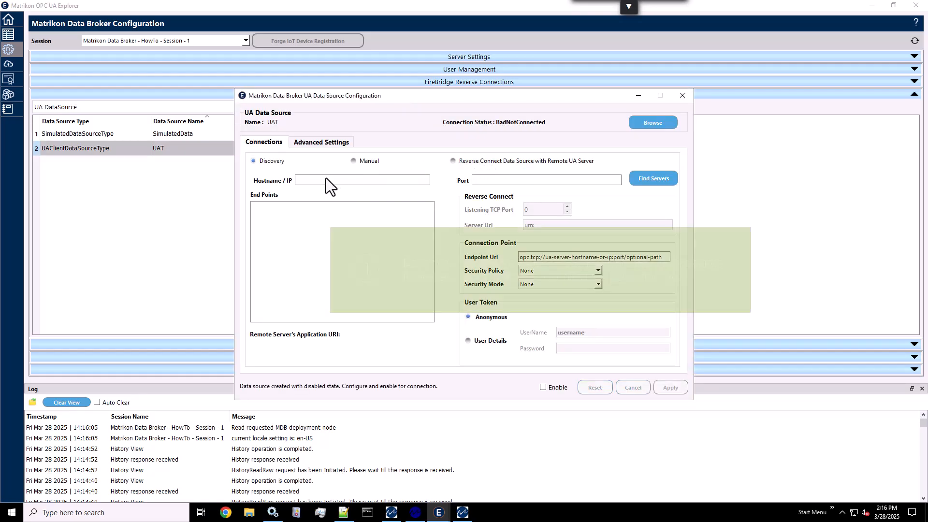
pyautogui.click(345, 181)
pyautogui.write('lcal')
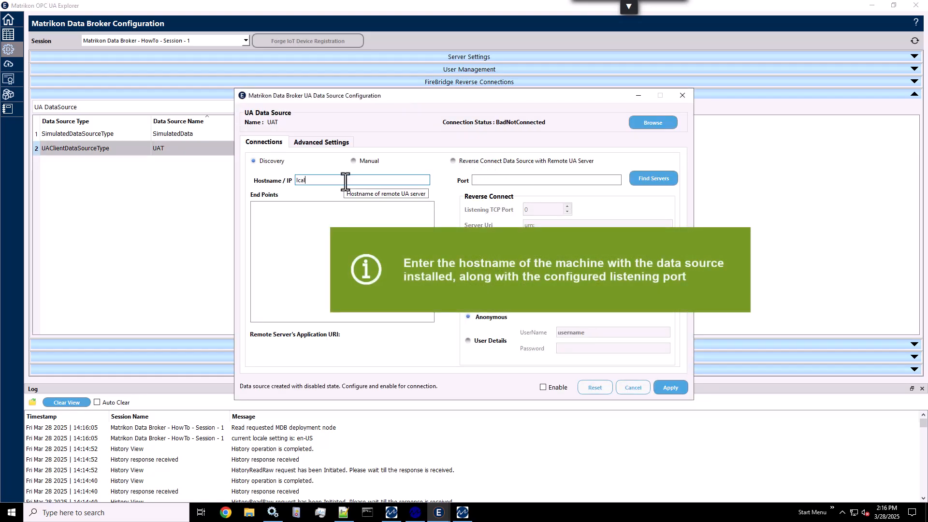
pyautogui.press('BackSpace')
pyautogui.press('BackSpace')
pyautogui.write('ocalhost')
pyautogui.press('Tab')
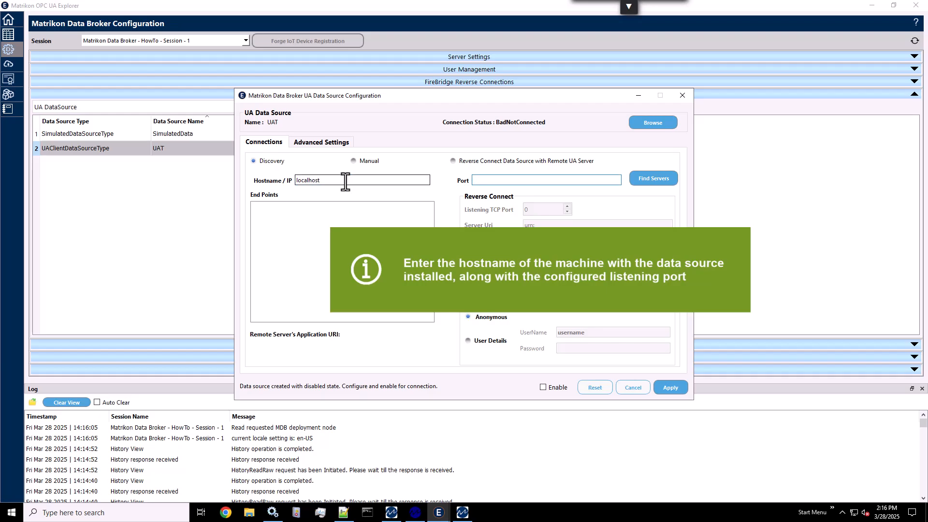
pyautogui.write('21381')
pyautogui.click(663, 181)
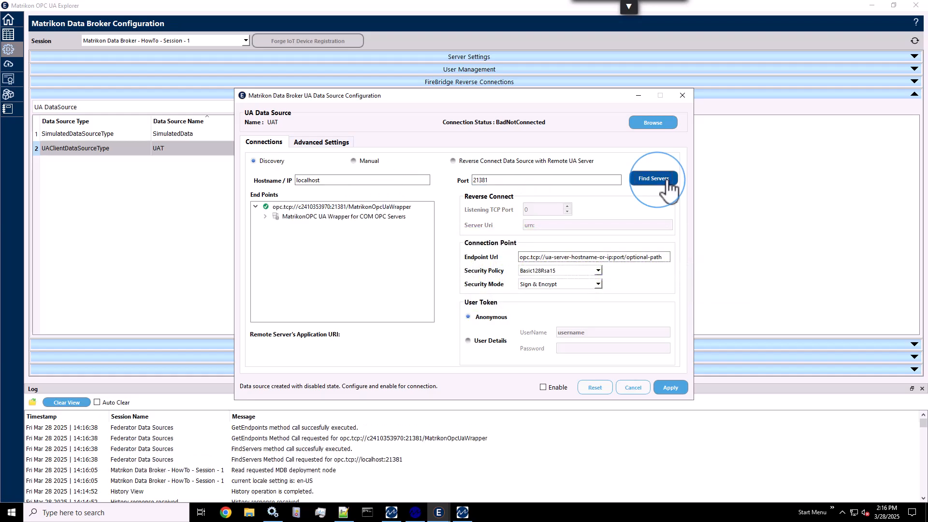
# - Select the wrapper's Basic128Rsa15 - Sign & Encrypt endpoint and authenticate with User Details, entering username admin and the account password
pyautogui.click(266, 217)
pyautogui.click(324, 226)
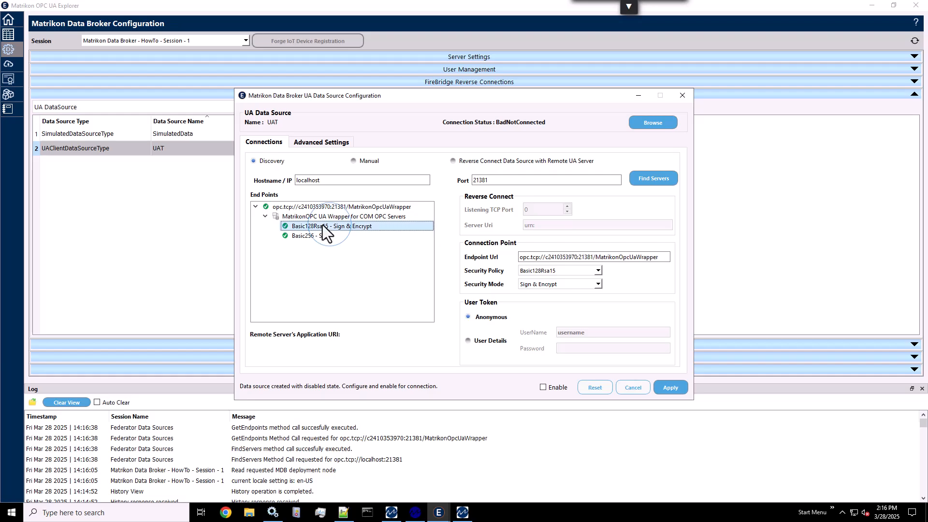
pyautogui.click(468, 340)
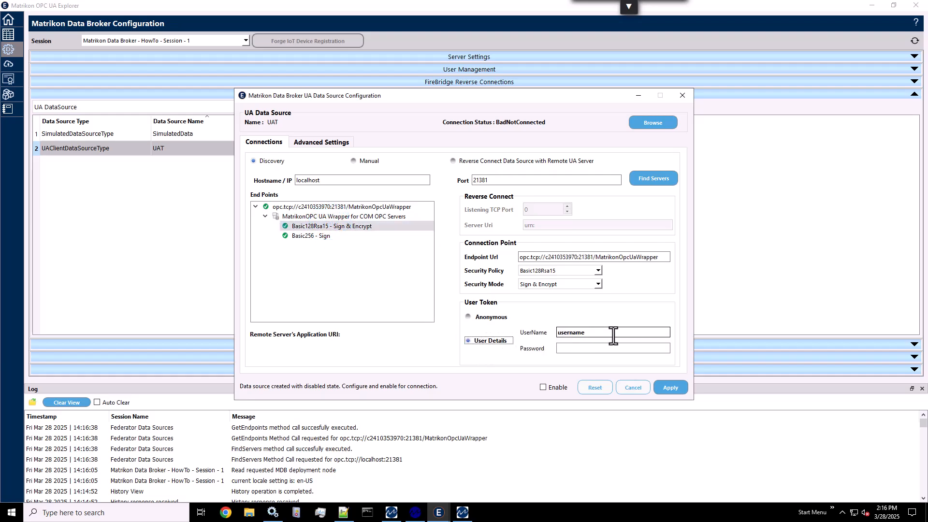
pyautogui.click(614, 332)
pyautogui.write('admin')
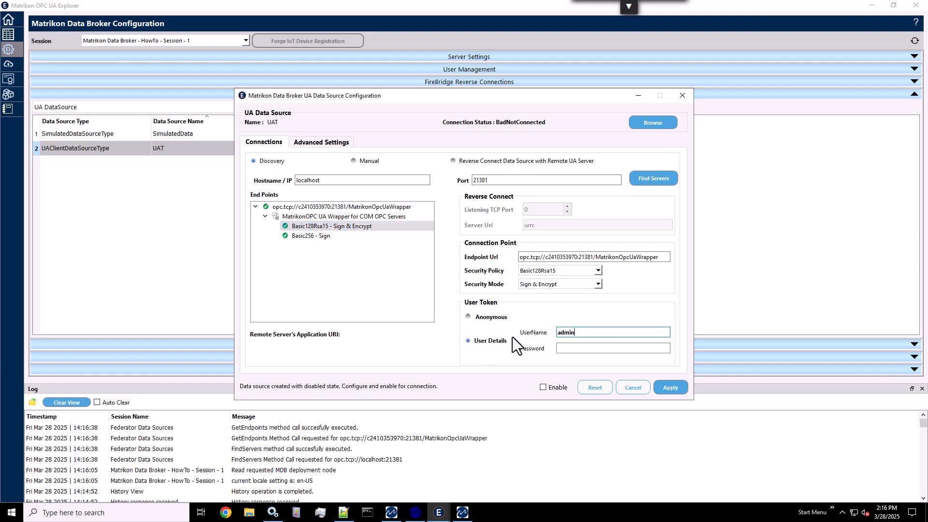
pyautogui.press('Tab')
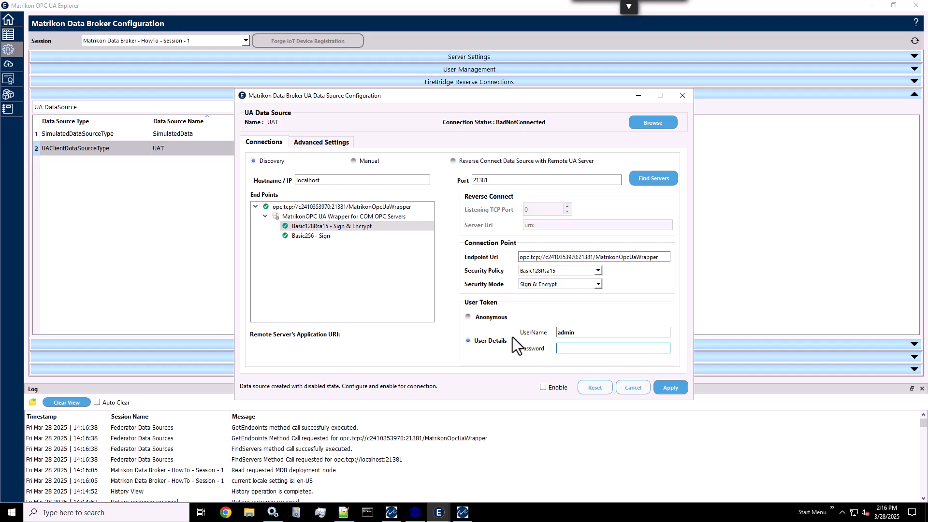
pyautogui.write('admin')
# - Enable the UAT data source, apply its configuration despite the security policy warning, and close the configuration and Federator Data Sources section
pyautogui.click(551, 386)
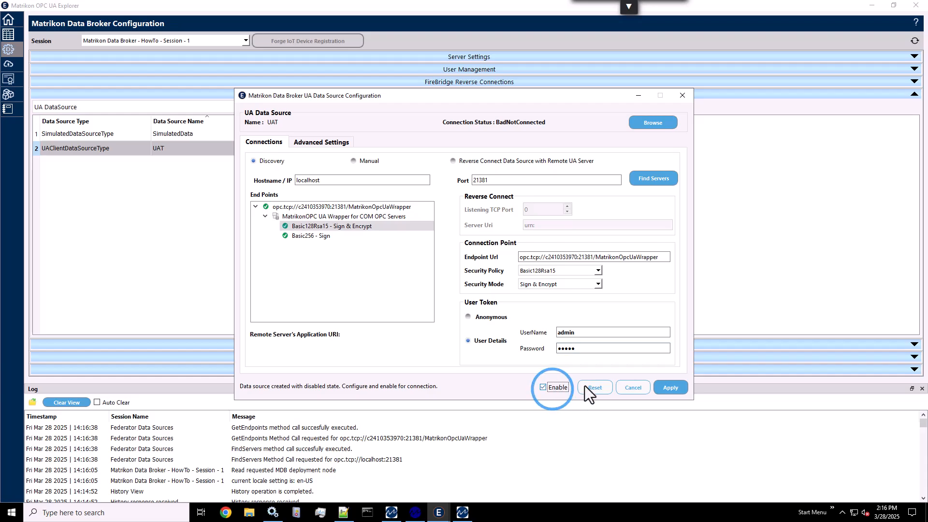
pyautogui.click(669, 386)
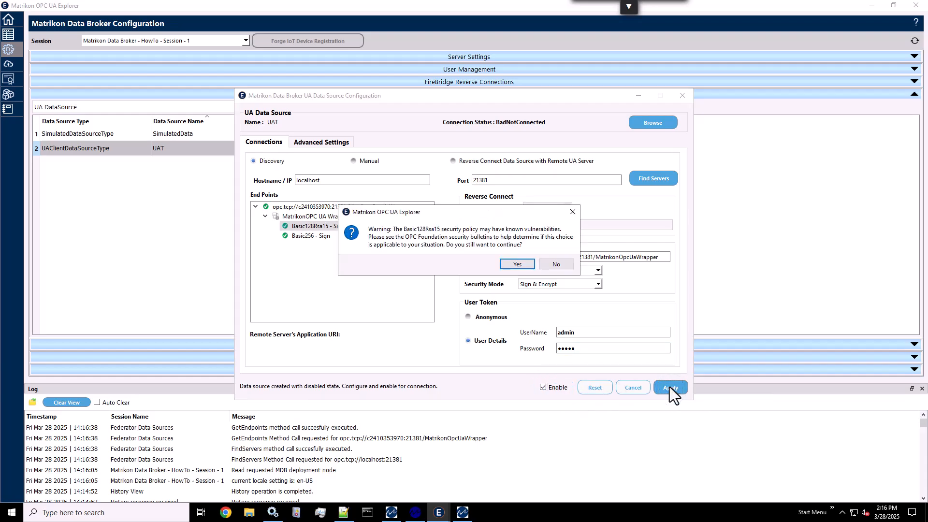
pyautogui.click(524, 266)
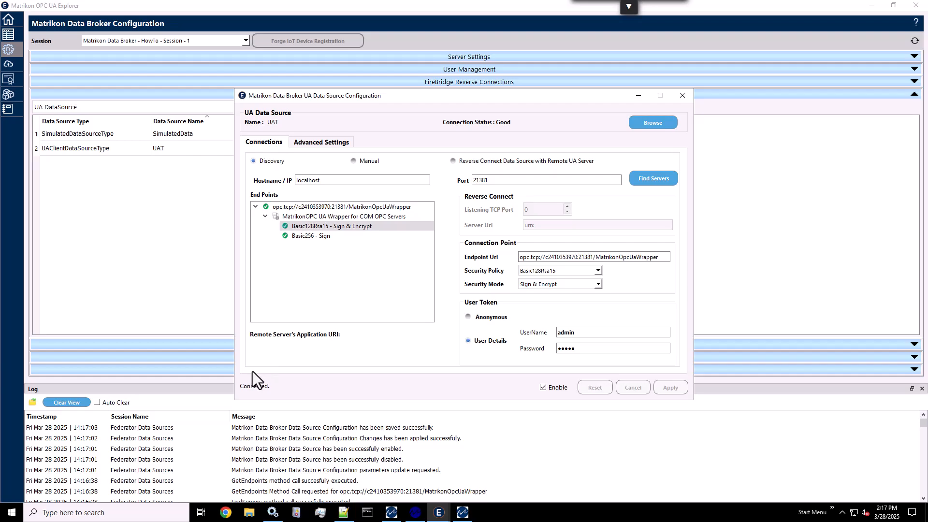
pyautogui.click(682, 97)
pyautogui.click(502, 93)
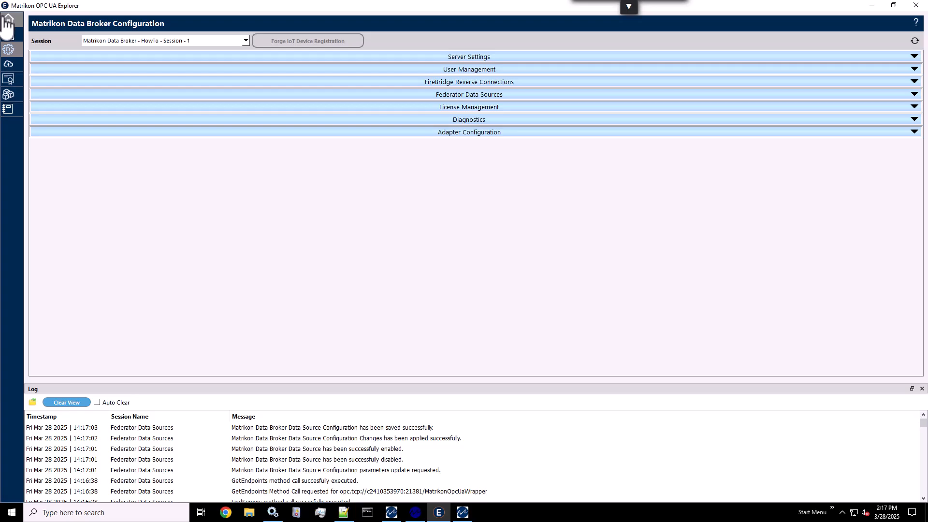
# - In Data View, expand the Matrikon Data Broker - HowTo session's address space and refresh its Root node
pyautogui.click(9, 34)
pyautogui.click(48, 43)
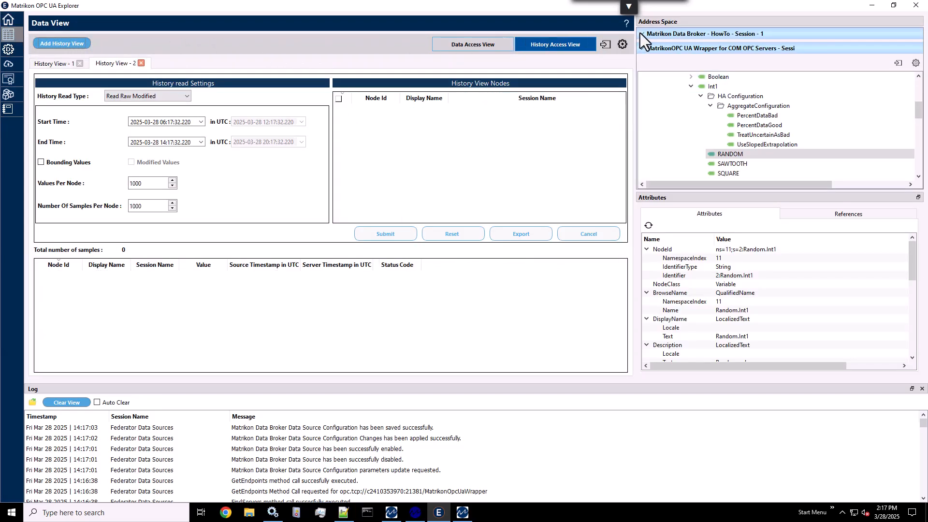
pyautogui.click(642, 34)
pyautogui.rightClick(662, 62)
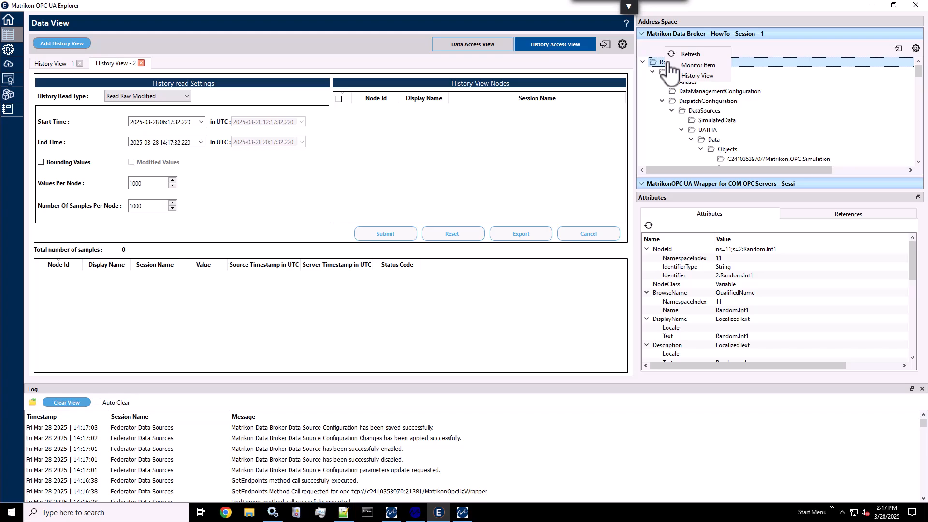
pyautogui.click(696, 52)
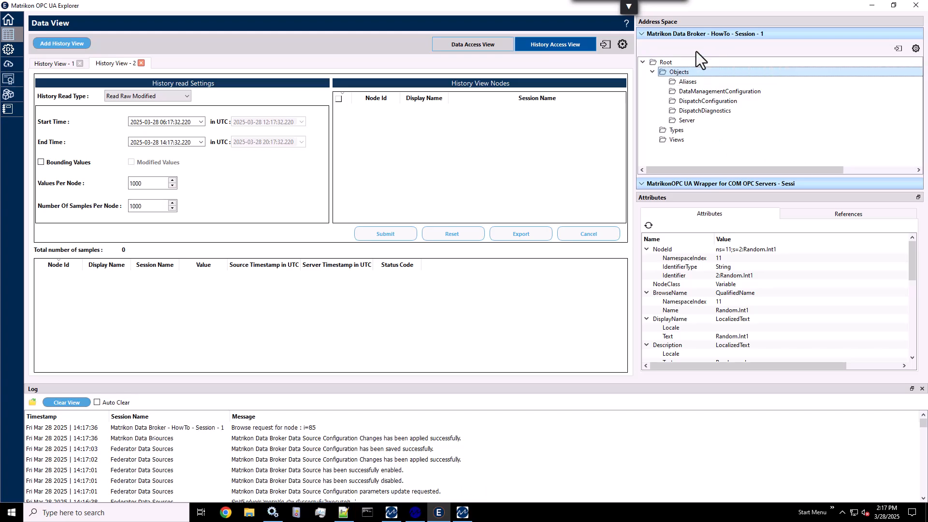
# - Expand DispatchConfiguration, DataSources, UAT, Data and Objects down to the second plain Matrikon.OPC.Simulation folder in the Data Broker address space
pyautogui.doubleClick(706, 102)
pyautogui.doubleClick(713, 111)
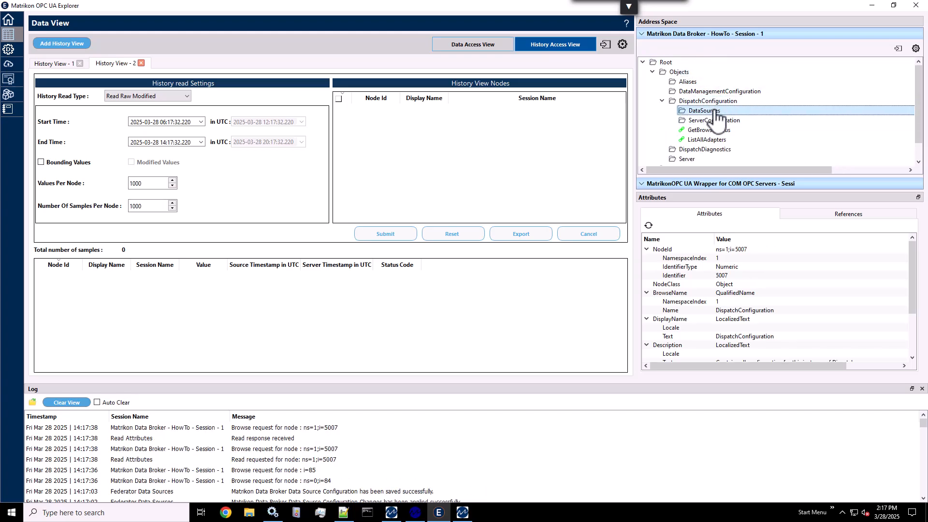
pyautogui.doubleClick(716, 129)
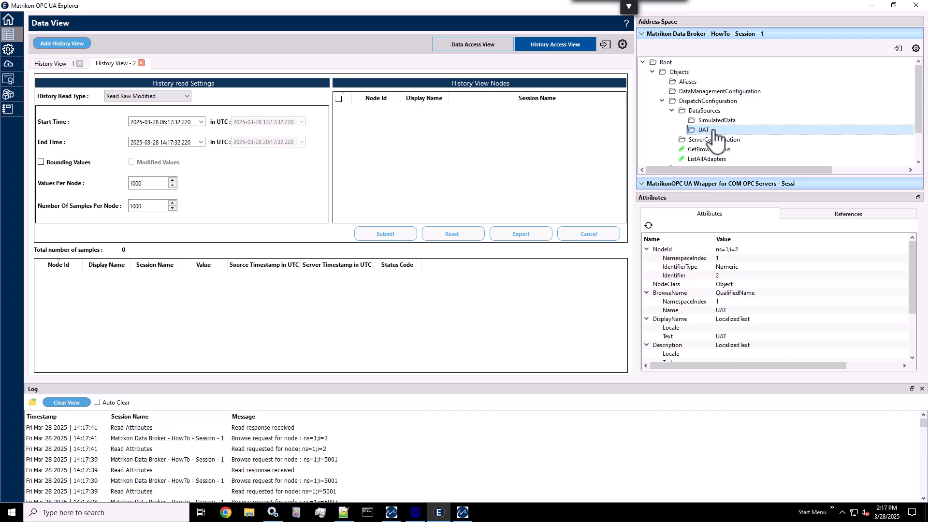
pyautogui.doubleClick(716, 140)
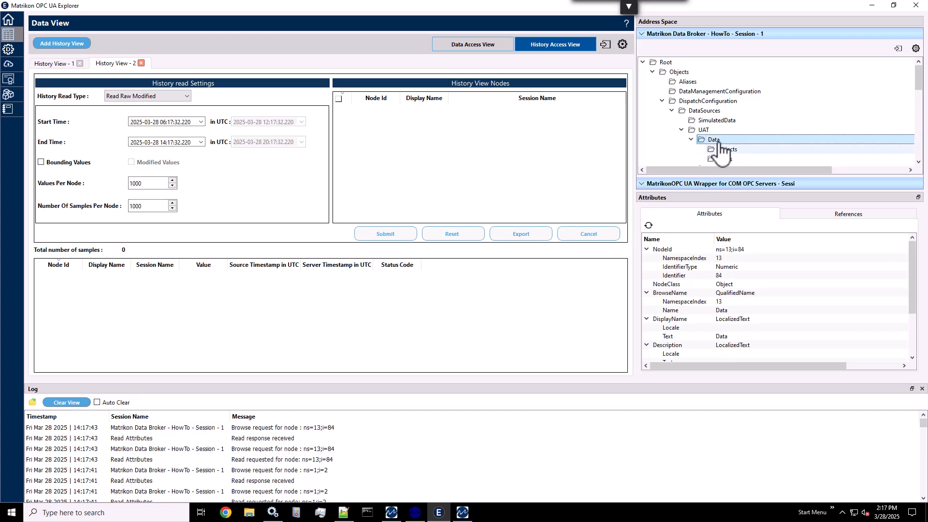
pyautogui.scroll(-2, 721, 151)
pyautogui.doubleClick(729, 92)
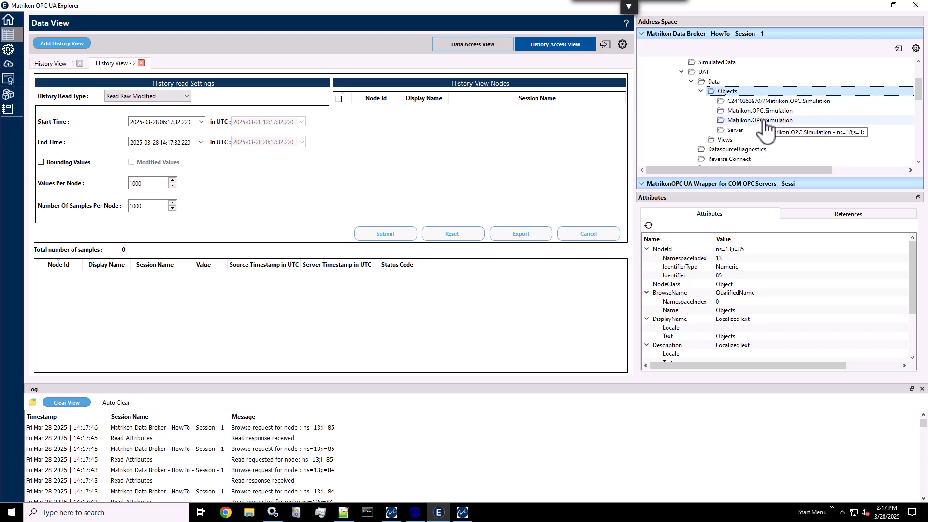
pyautogui.doubleClick(764, 122)
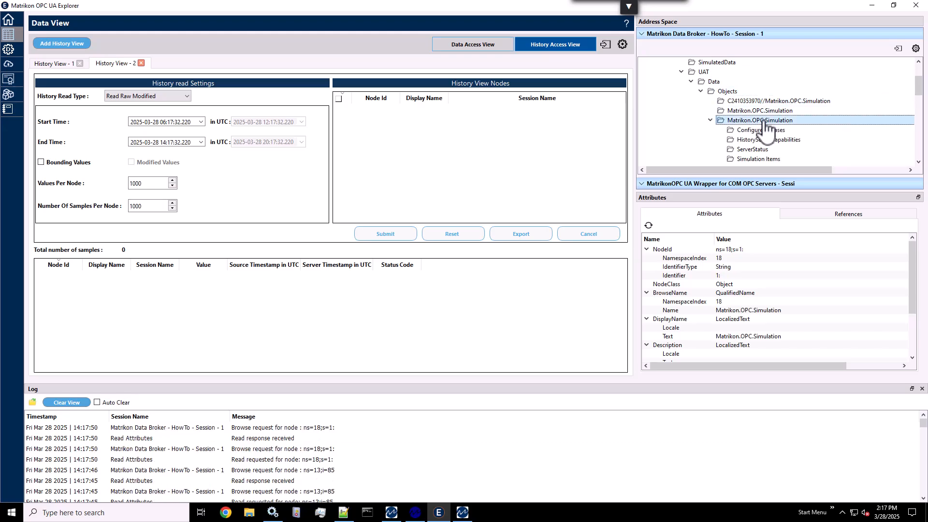
# - Add the RANDOM node of Boolean, under Simulation Items > Random, to the History View Nodes
pyautogui.click(753, 160)
pyautogui.doubleClick(753, 161)
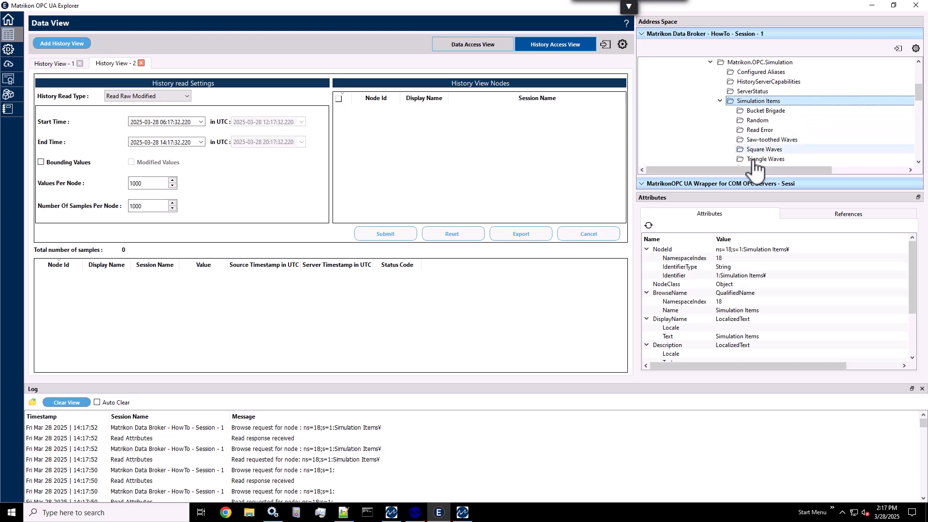
pyautogui.doubleClick(757, 120)
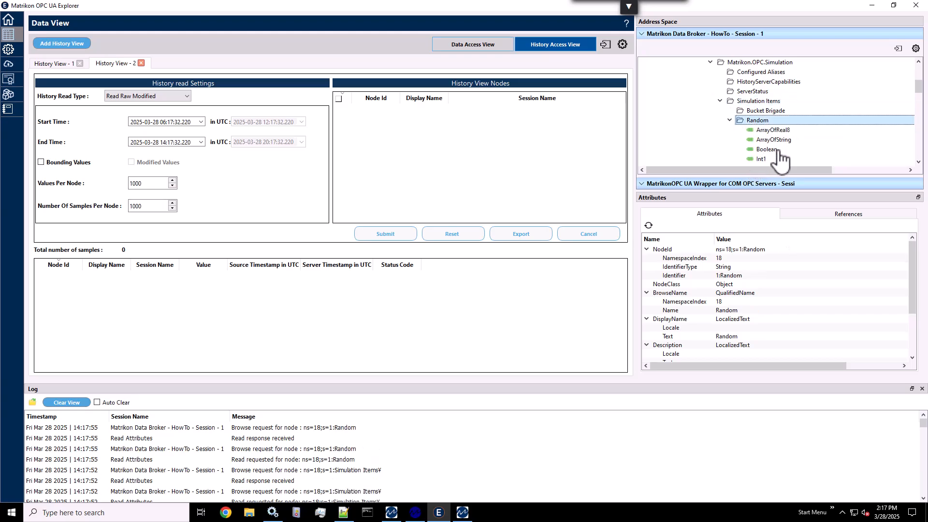
pyautogui.doubleClick(778, 151)
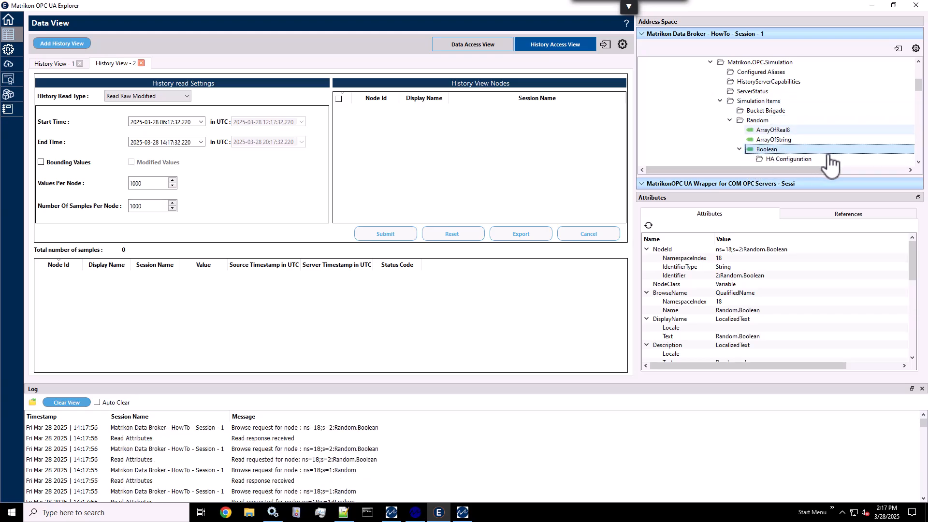
pyautogui.scroll(-2, 918, 164)
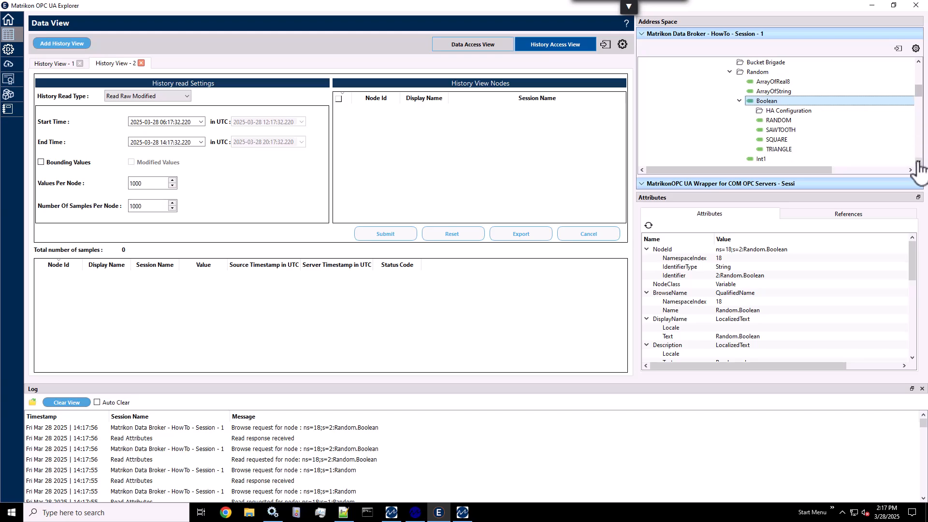
pyautogui.click(778, 111)
pyautogui.moveTo(778, 111); pyautogui.dragTo(459, 184)
# - Collapse Boolean and add the RANDOM node of Int1 to the History View Nodes
pyautogui.click(738, 91)
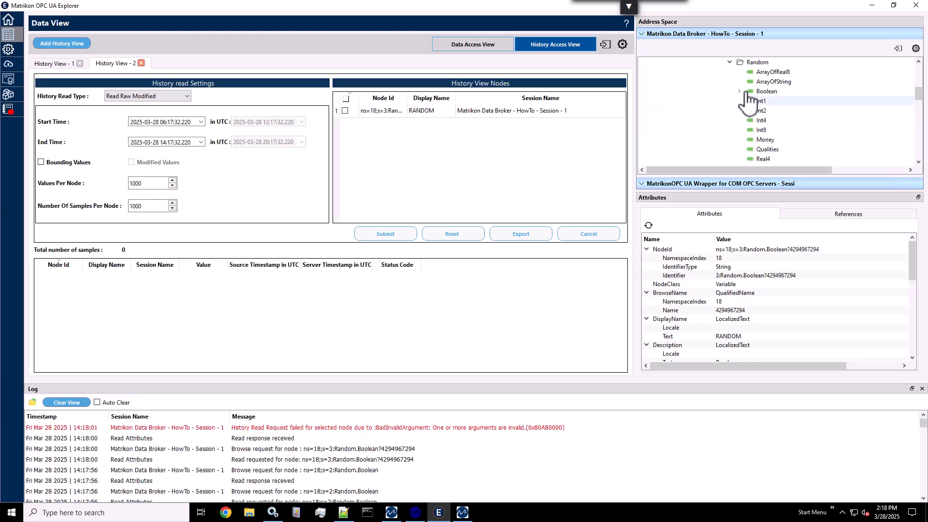
pyautogui.click(762, 101)
pyautogui.doubleClick(761, 101)
pyautogui.moveTo(778, 120); pyautogui.dragTo(558, 186)
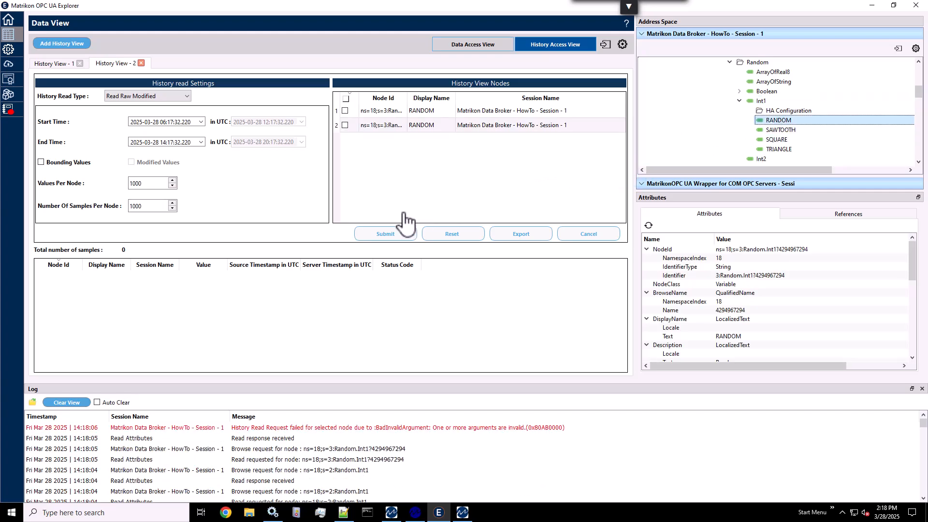
# - Select only the Boolean RANDOM node in the history view and submit a Read Raw Modified request for it
pyautogui.click(345, 113)
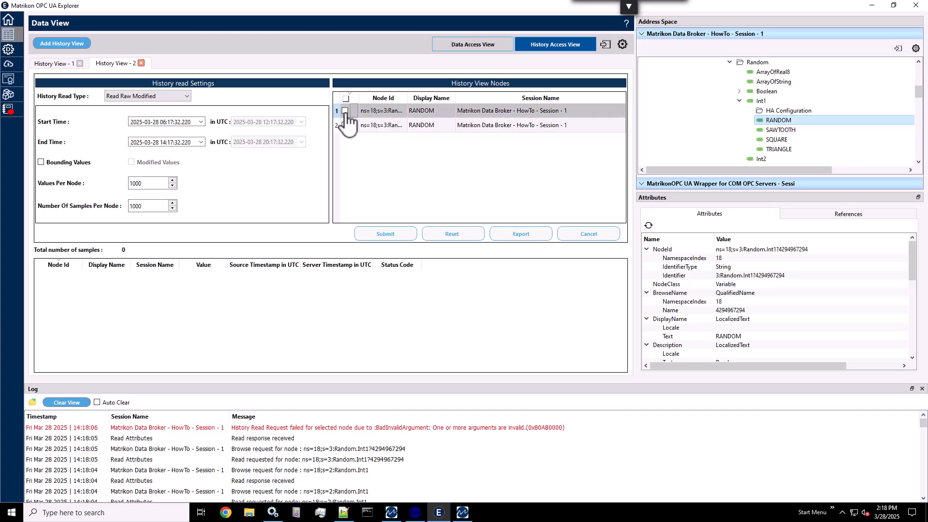
pyautogui.click(386, 234)
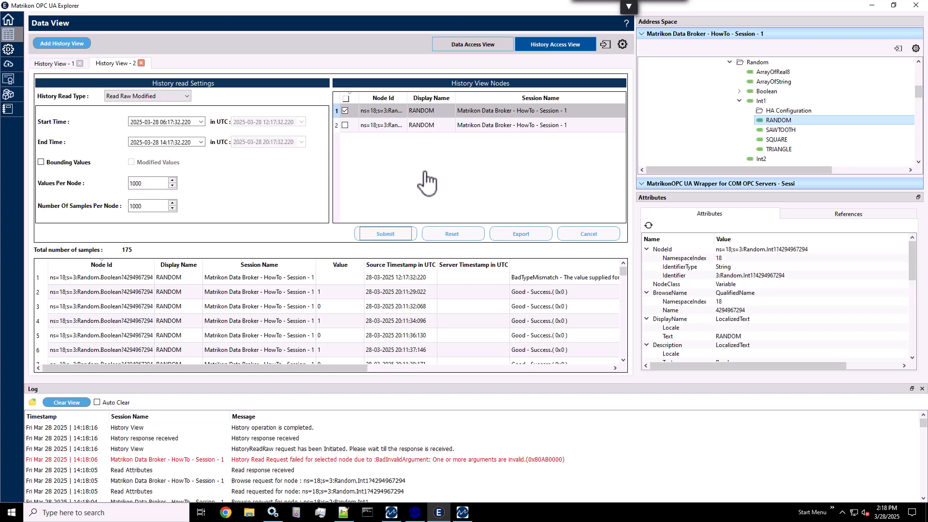
# - Look through the historical samples returned for the Boolean RANDOM node, checking values, source timestamps and status
pyautogui.scroll(-18, 337, 314)
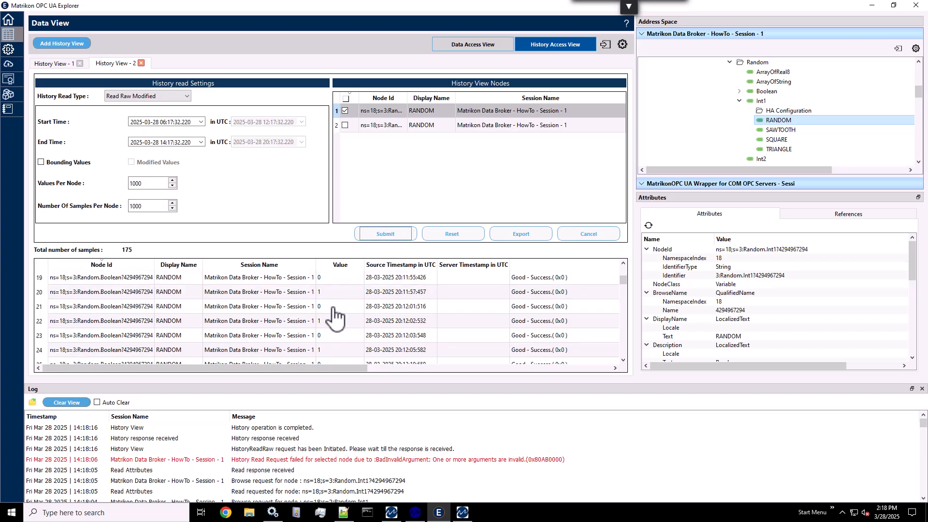
pyautogui.scroll(-20, 336, 317)
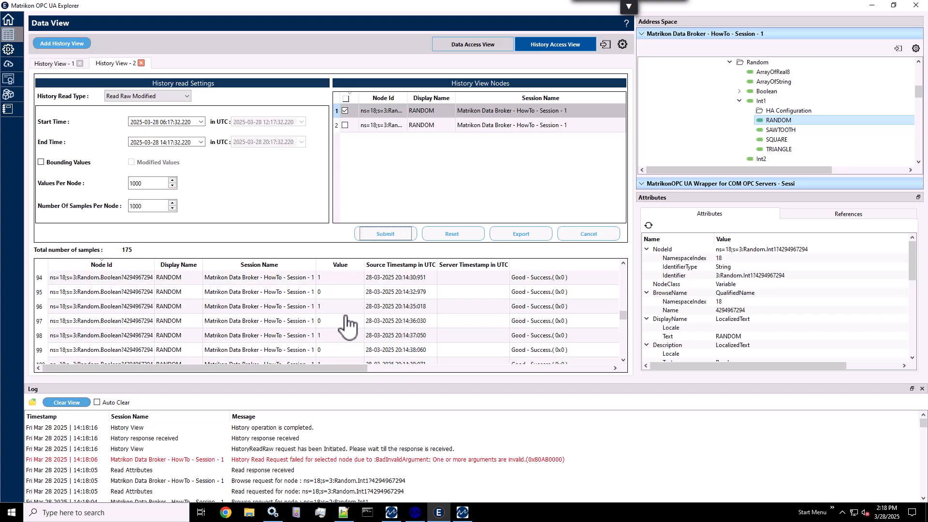
pyautogui.scroll(20, 356, 331)
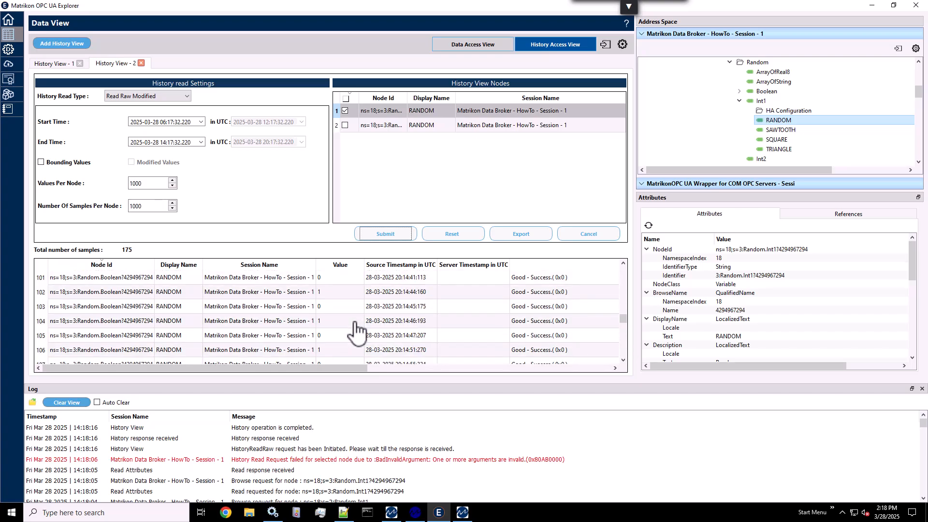
pyautogui.scroll(6, 357, 331)
# - Submit a Read Raw Modified request for only the Int1 RANDOM node and look through its returned samples
pyautogui.click(345, 111)
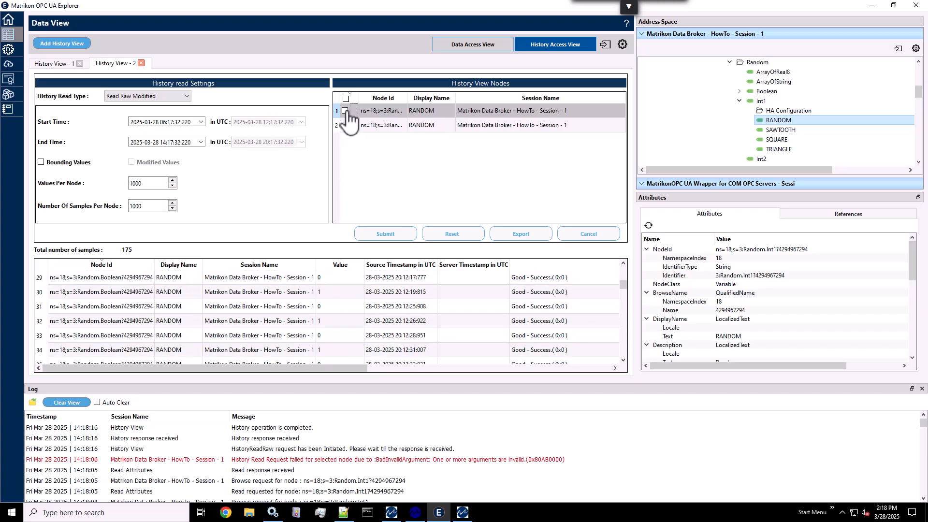
pyautogui.click(345, 125)
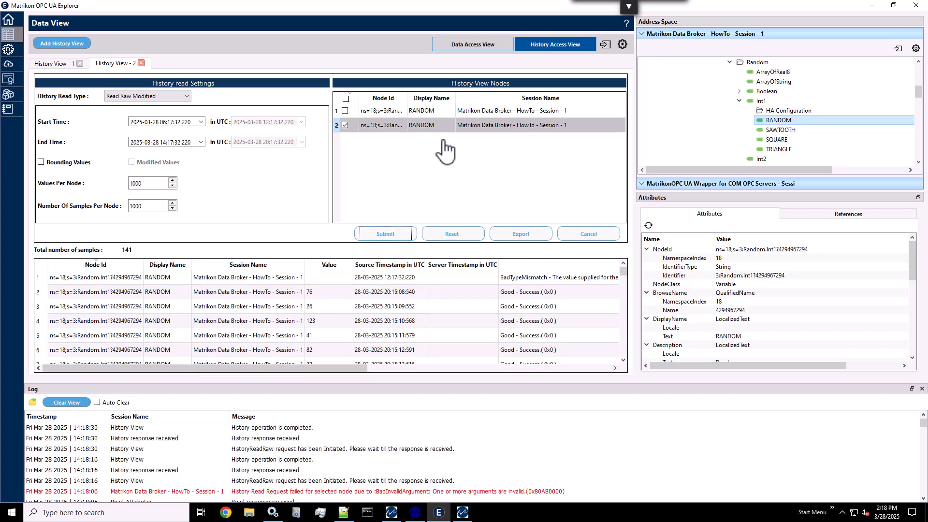
pyautogui.scroll(-20, 326, 331)
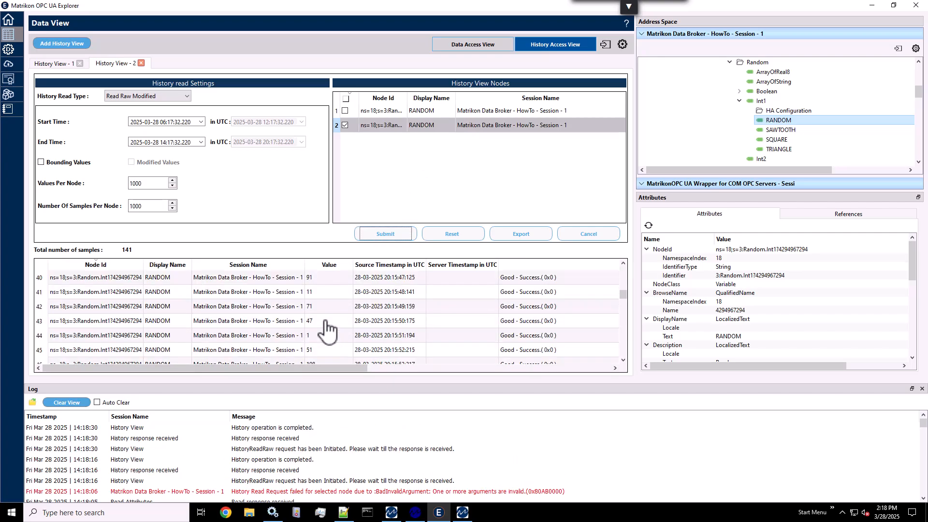
pyautogui.scroll(-5, 326, 331)
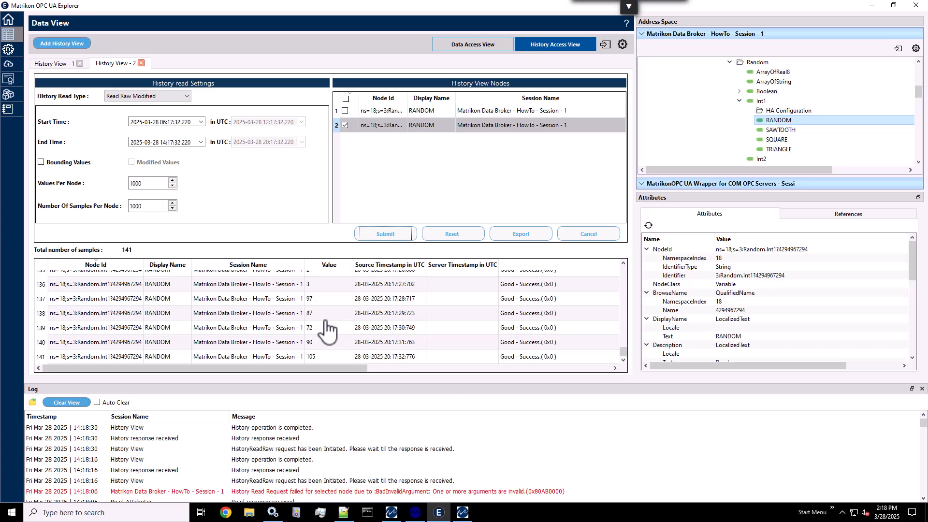